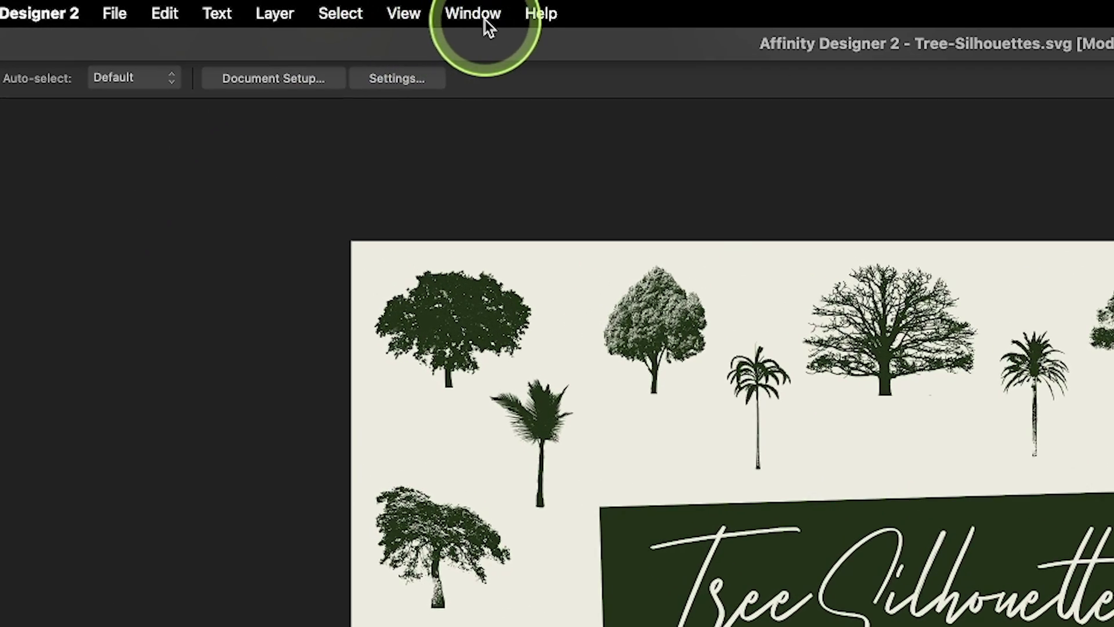
# - Show the Assets panel and switch its category to Simply Flat Icons
pyautogui.click(485, 19)
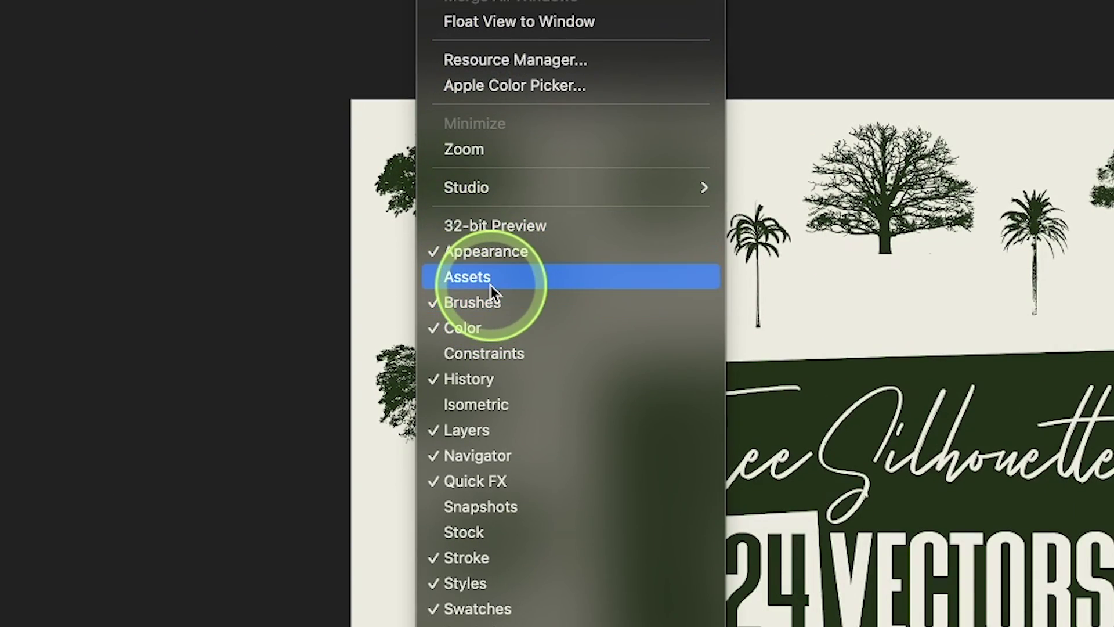
pyautogui.click(491, 291)
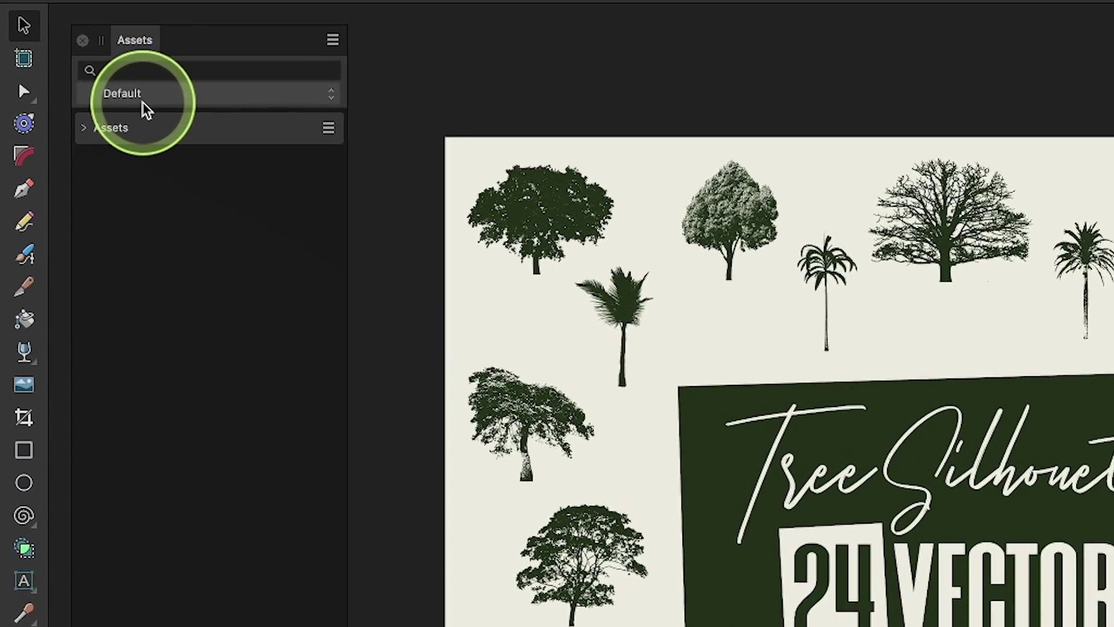
pyautogui.click(143, 104)
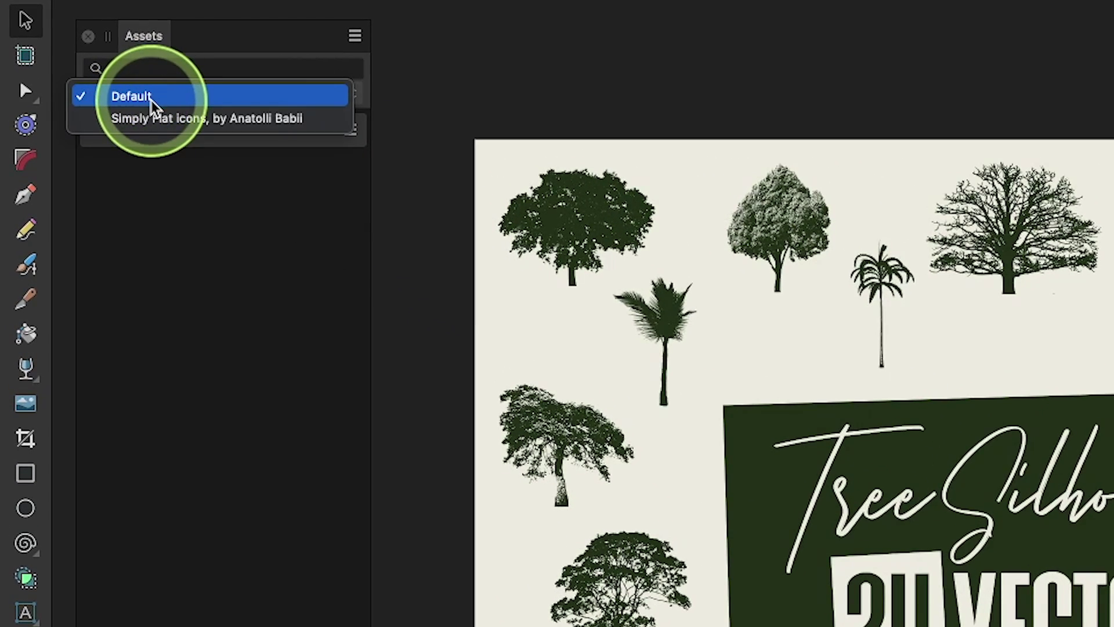
pyautogui.click(164, 100)
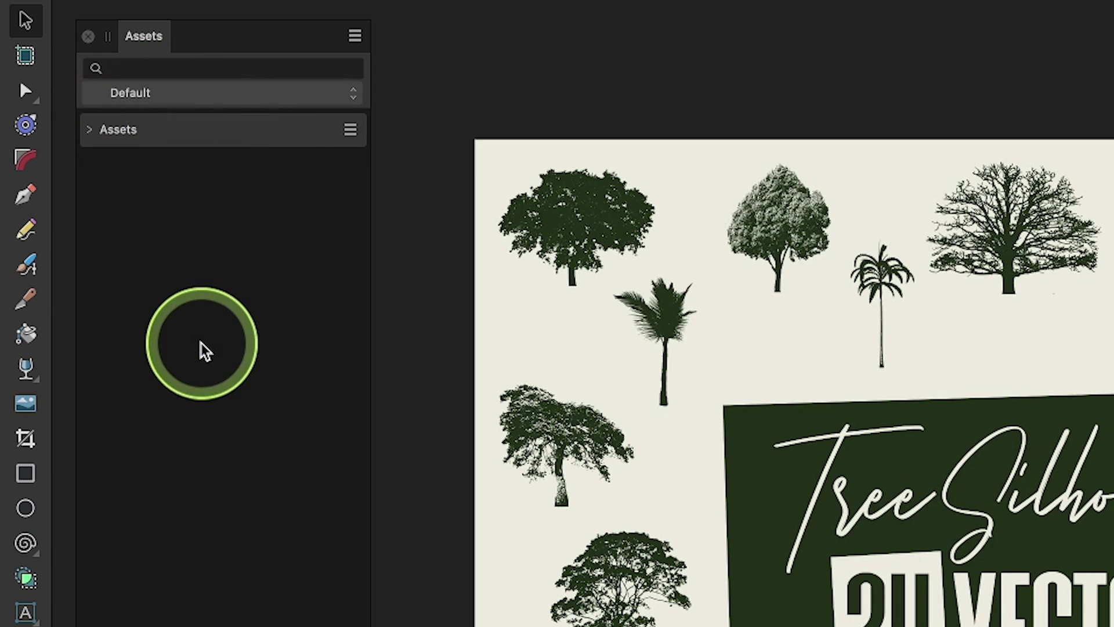
pyautogui.click(186, 99)
pyautogui.click(158, 120)
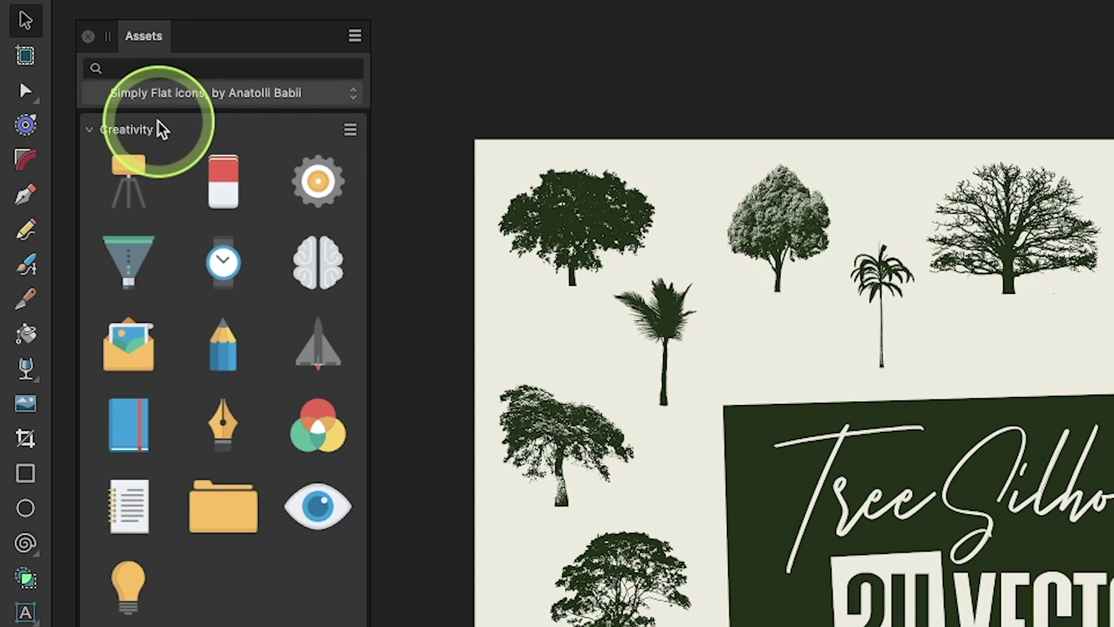
pyautogui.scroll(-15, 235, 354)
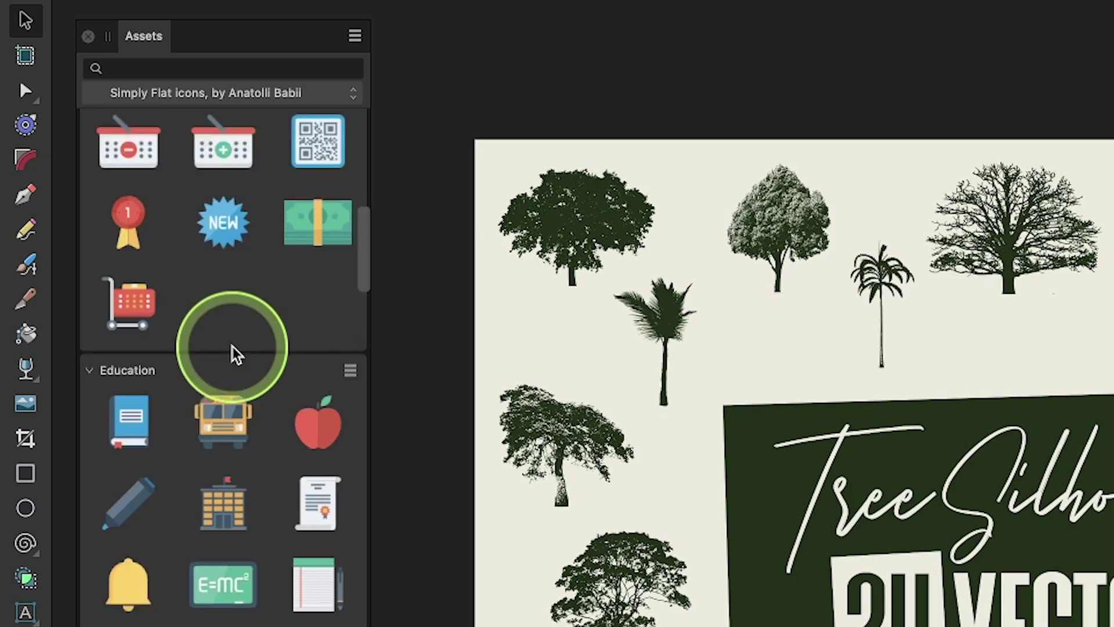
pyautogui.scroll(15, 232, 351)
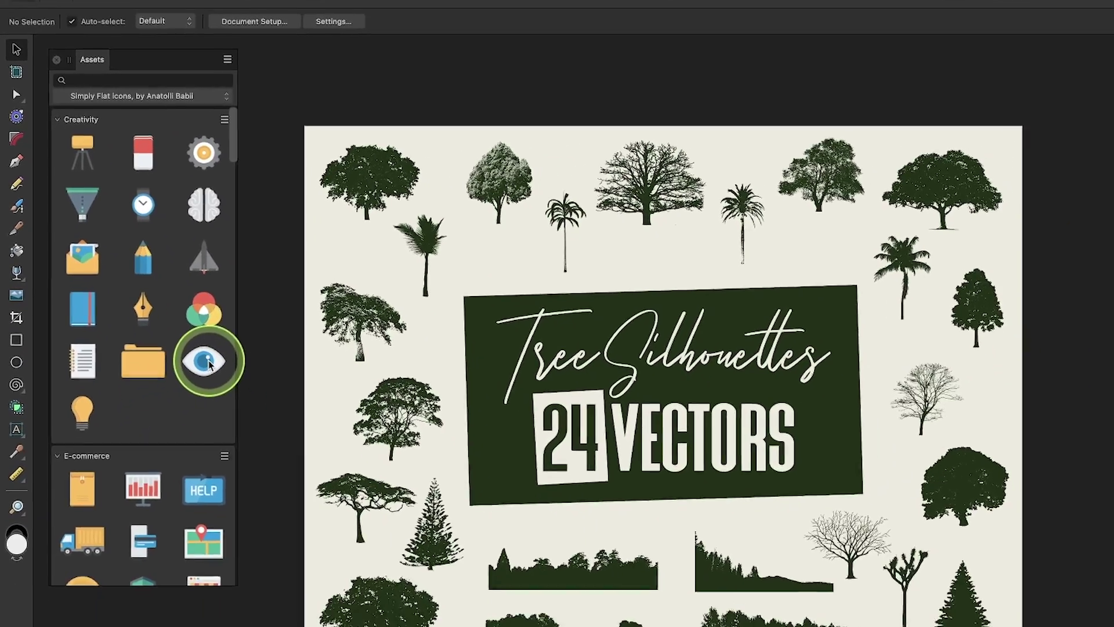
# - Place the eye icon asset on the poster near the top palm tree
pyautogui.moveTo(316, 504); pyautogui.dragTo(728, 346)
pyautogui.moveTo(365, 224); pyautogui.dragTo(725, 383)
pyautogui.scroll(5, 627, 340)
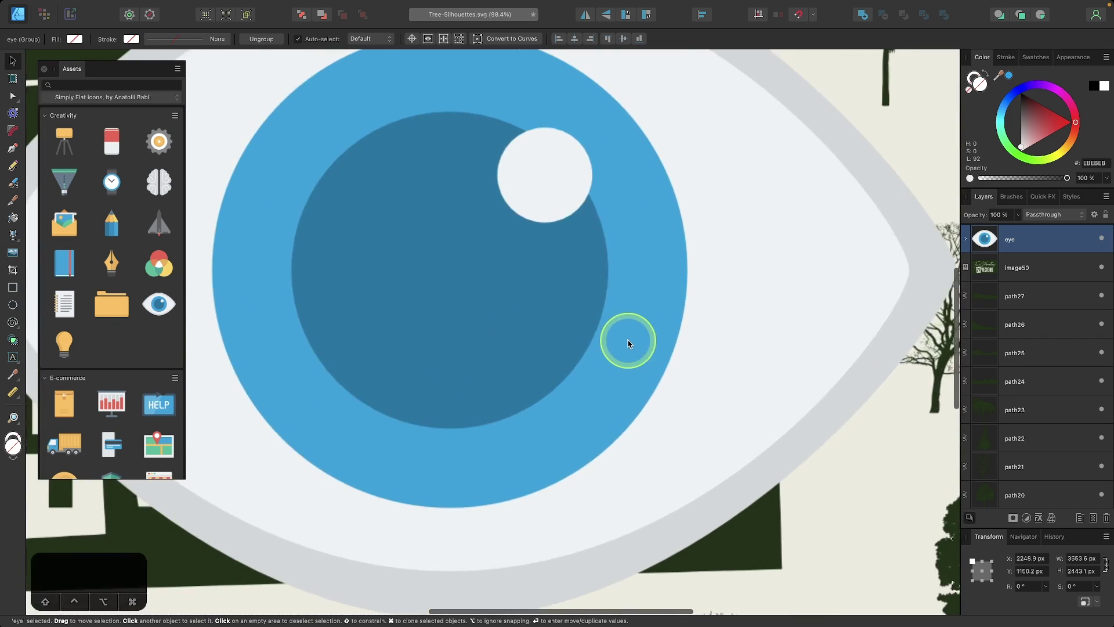
pyautogui.scroll(1, 525, 229)
pyautogui.scroll(2, 525, 229)
# - Select the eye's highlight circle, blue iris and white outline in turn
pyautogui.press('a')
pyautogui.click(605, 199)
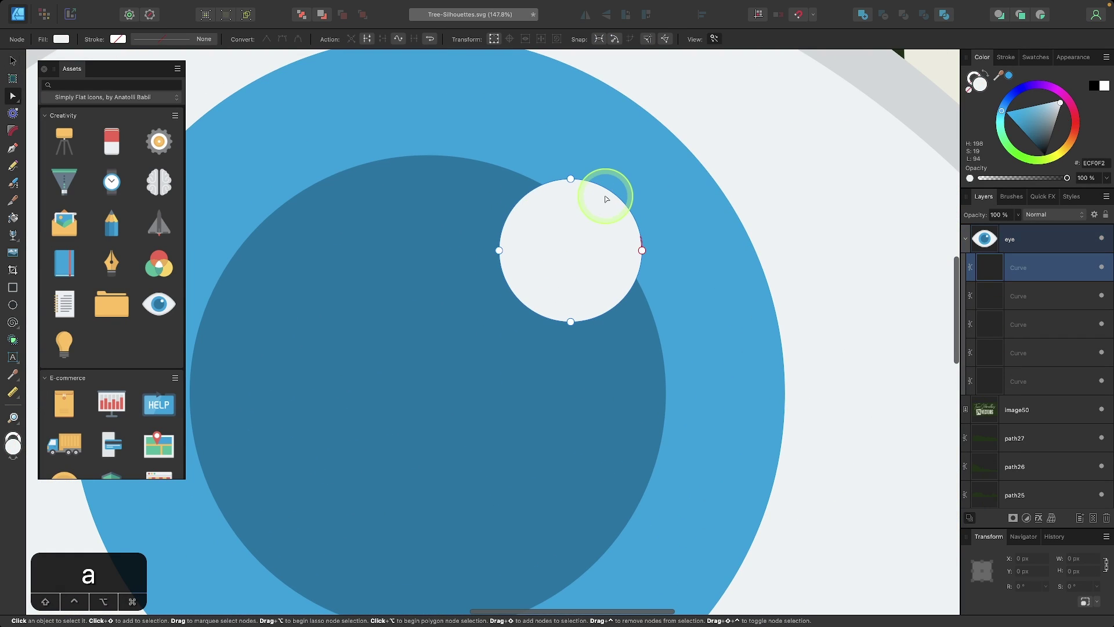
pyautogui.scroll(-5, 606, 199)
pyautogui.hscroll(-1, 603, 199)
pyautogui.press('v')
pyautogui.click(627, 299)
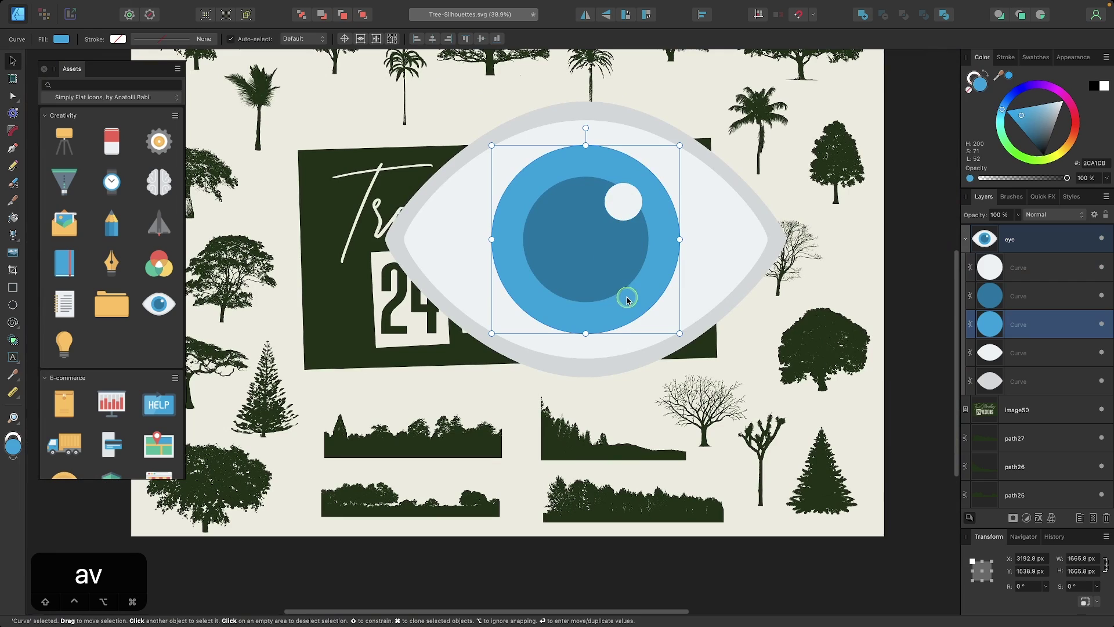
pyautogui.click(692, 313)
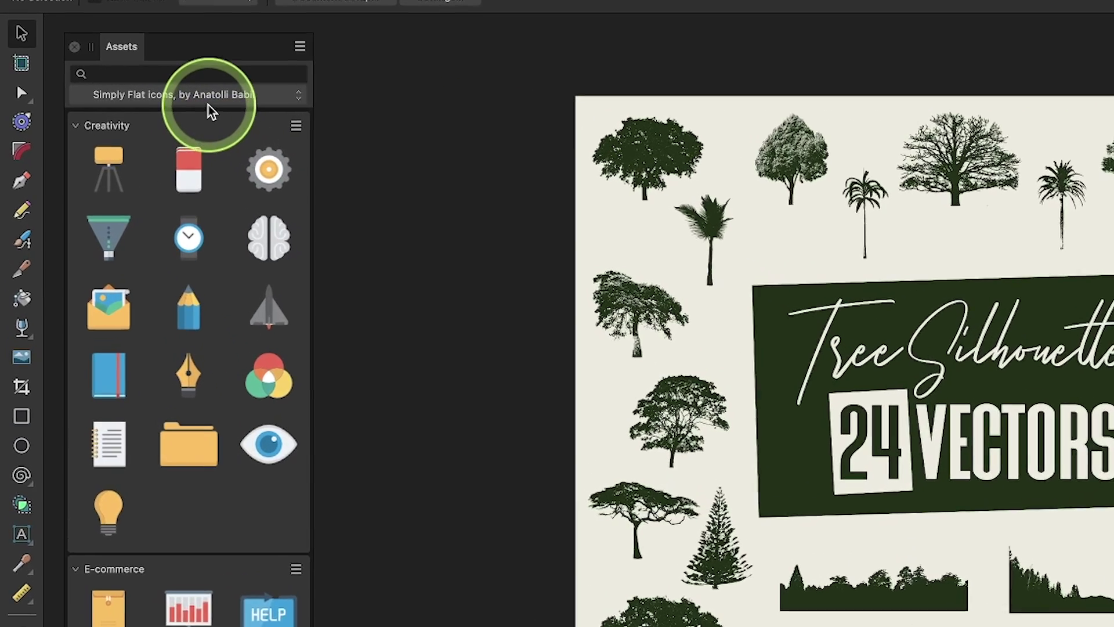
# - Begin creating a new asset category named Nature Assets from the Assets panel options
pyautogui.click(125, 98)
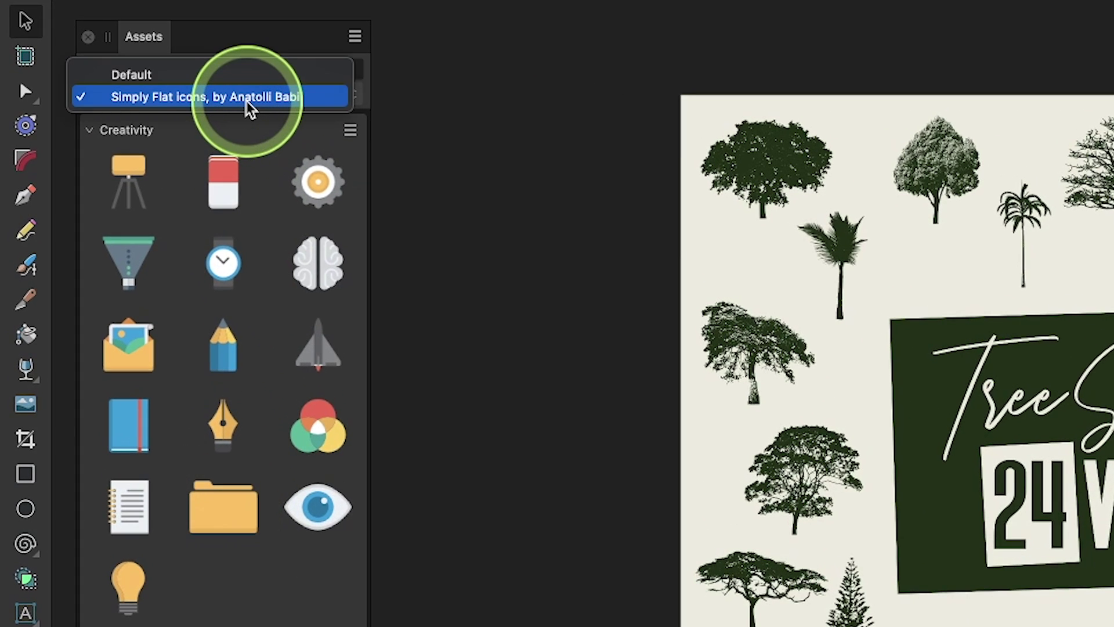
pyautogui.click(231, 47)
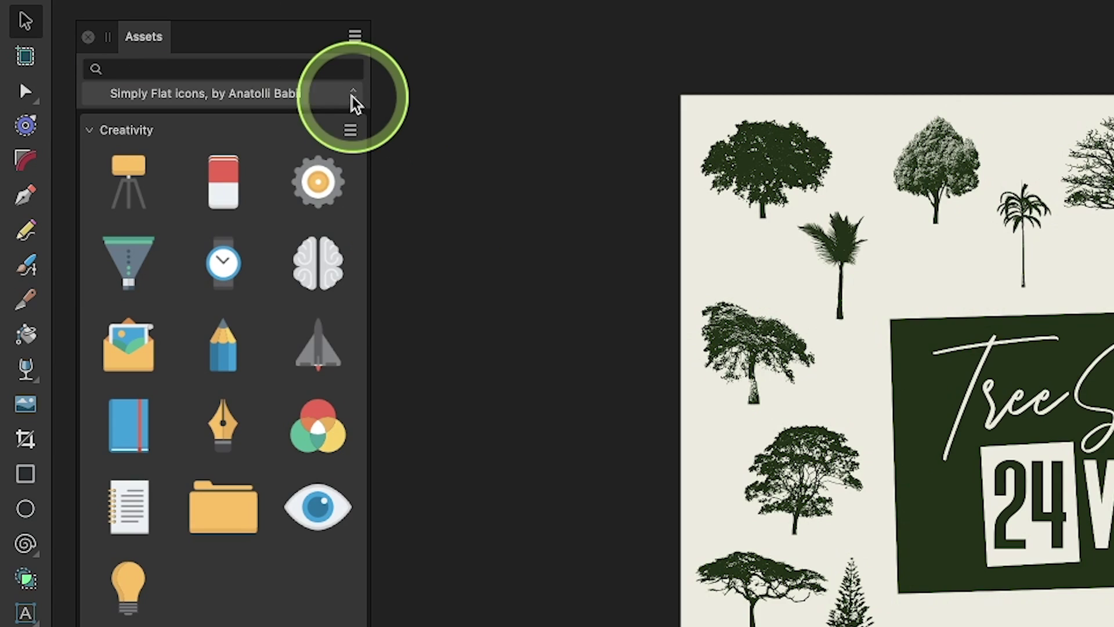
pyautogui.click(355, 38)
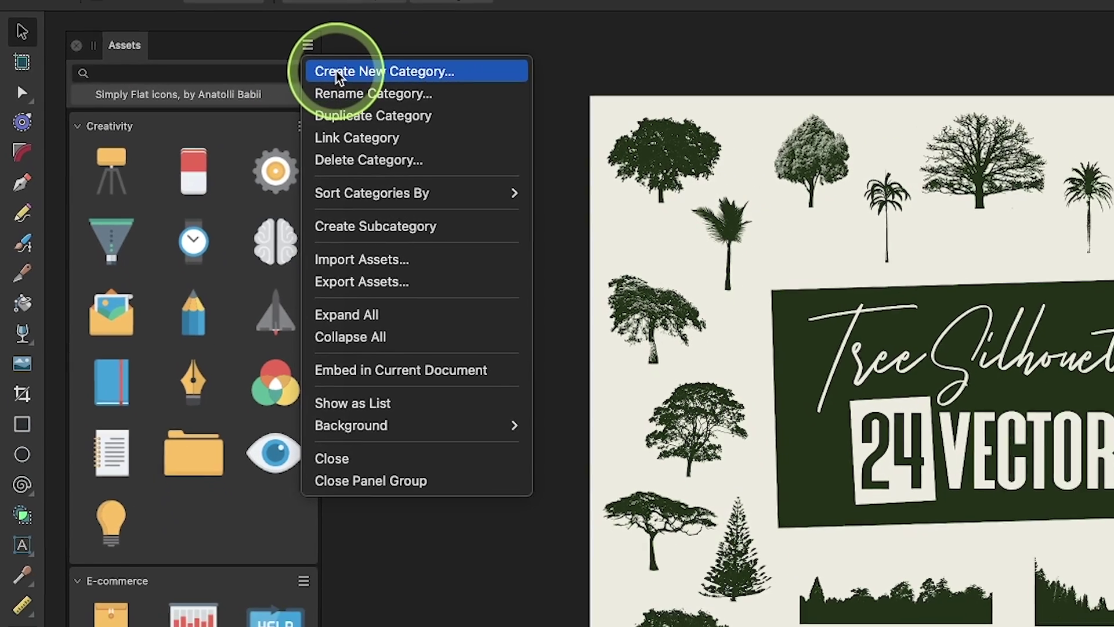
pyautogui.click(372, 67)
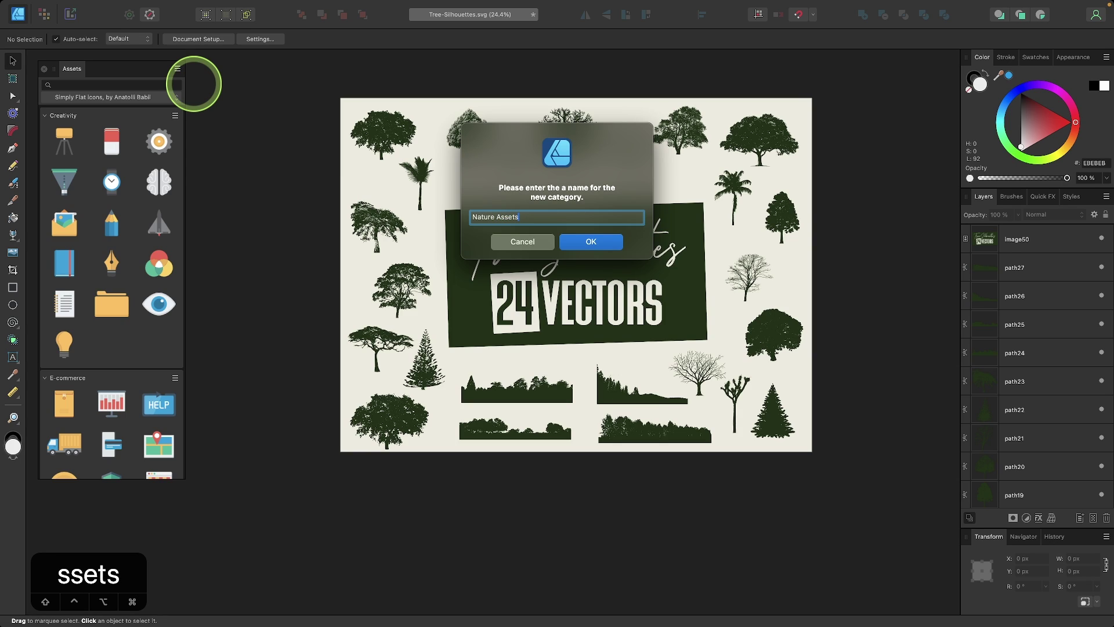
# - Confirm the Nature Assets category, then rename its Assets subcategory to Trees
pyautogui.click(621, 235)
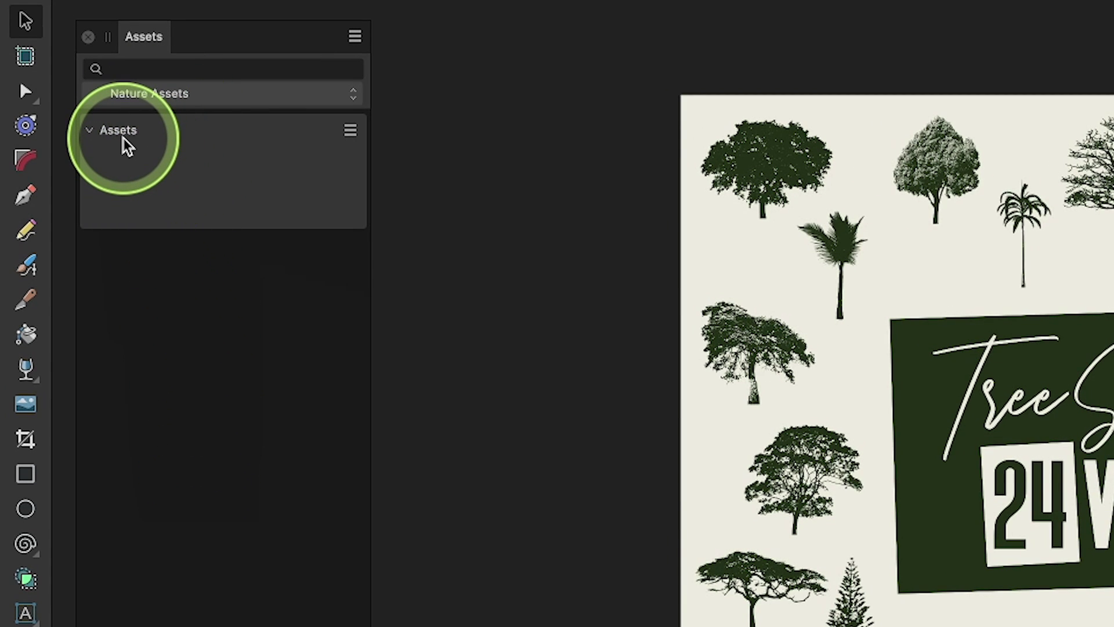
pyautogui.click(355, 36)
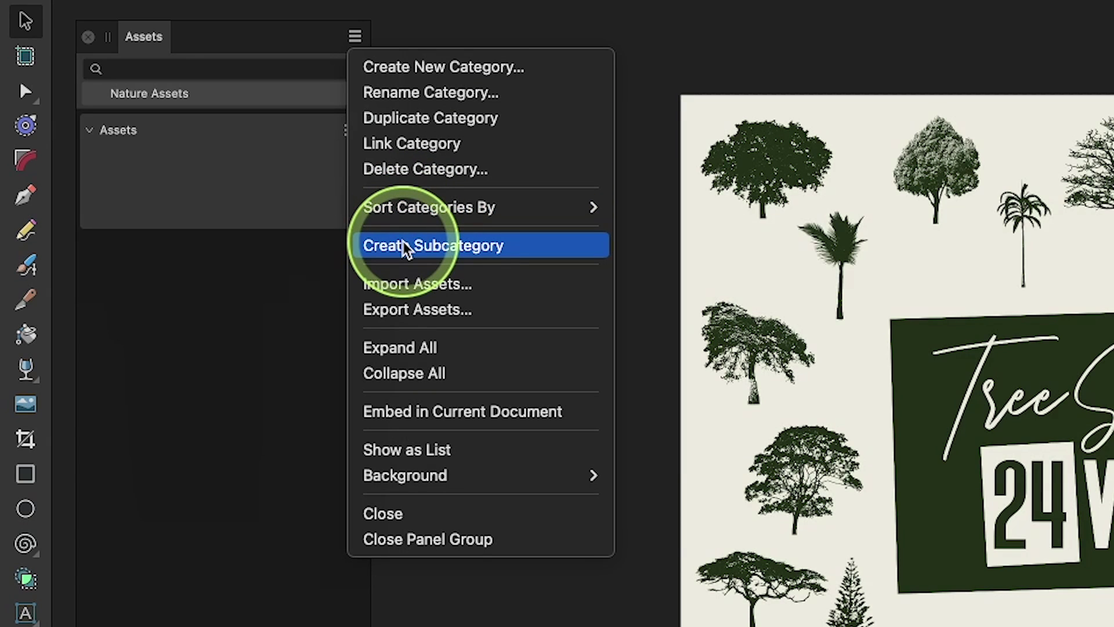
pyautogui.click(287, 291)
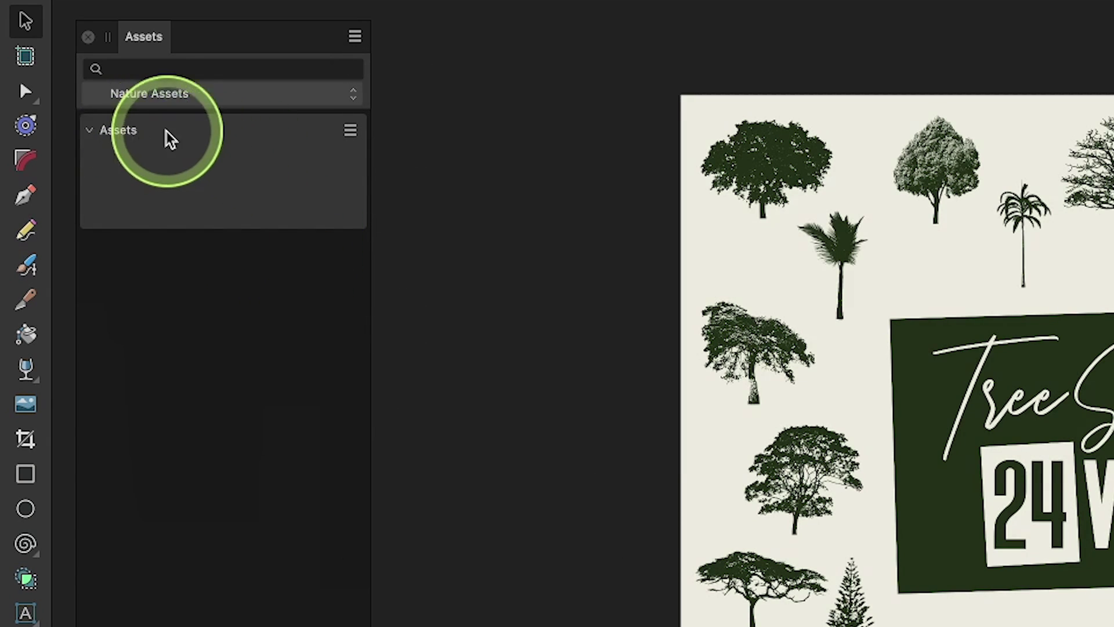
pyautogui.click(349, 137)
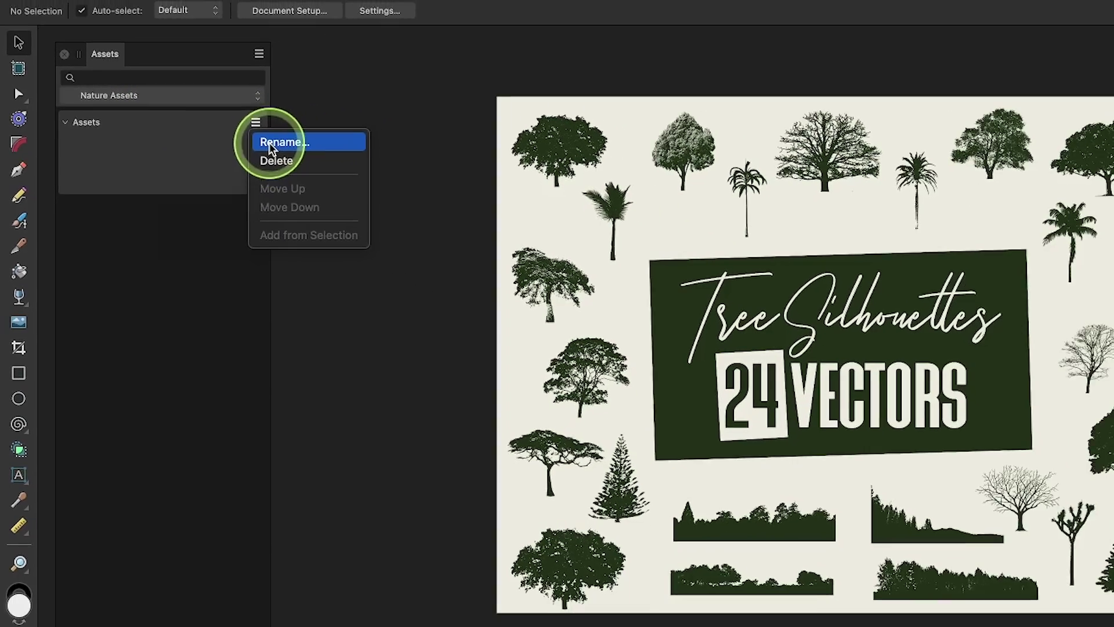
pyautogui.click(270, 147)
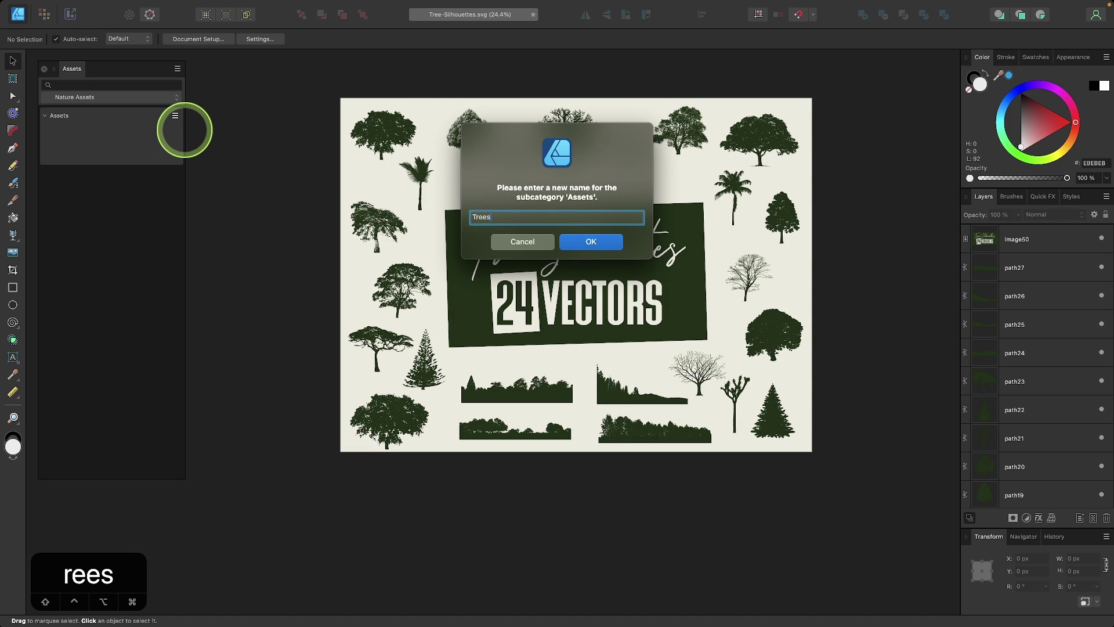
pyautogui.click(604, 249)
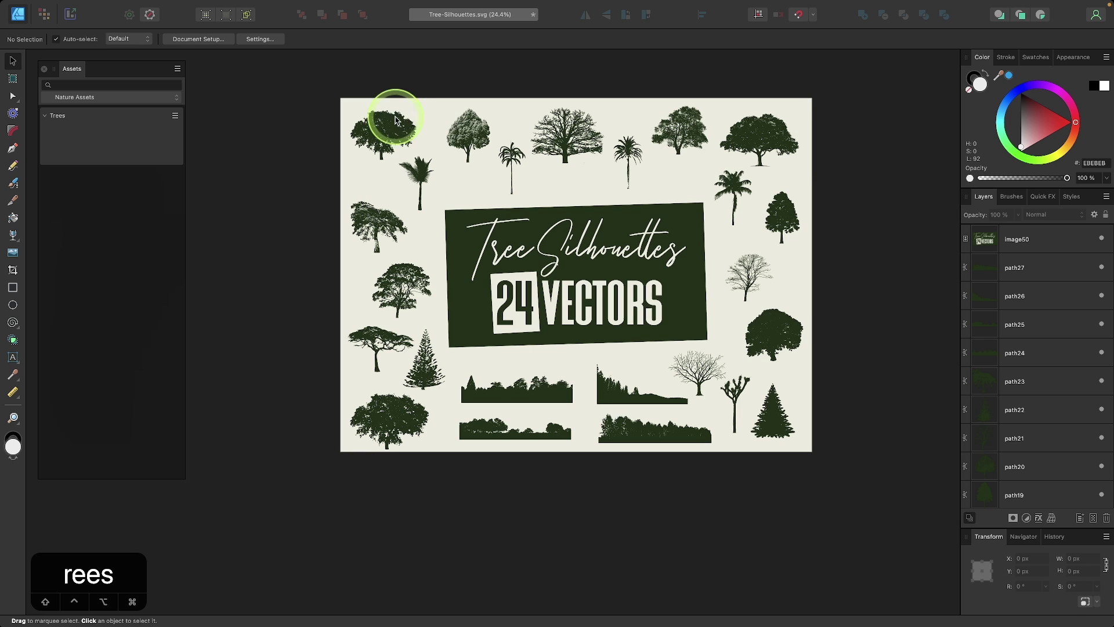
# - Add the top-left tree silhouette to Trees, test-place a copy, then delete that copy
pyautogui.click(395, 136)
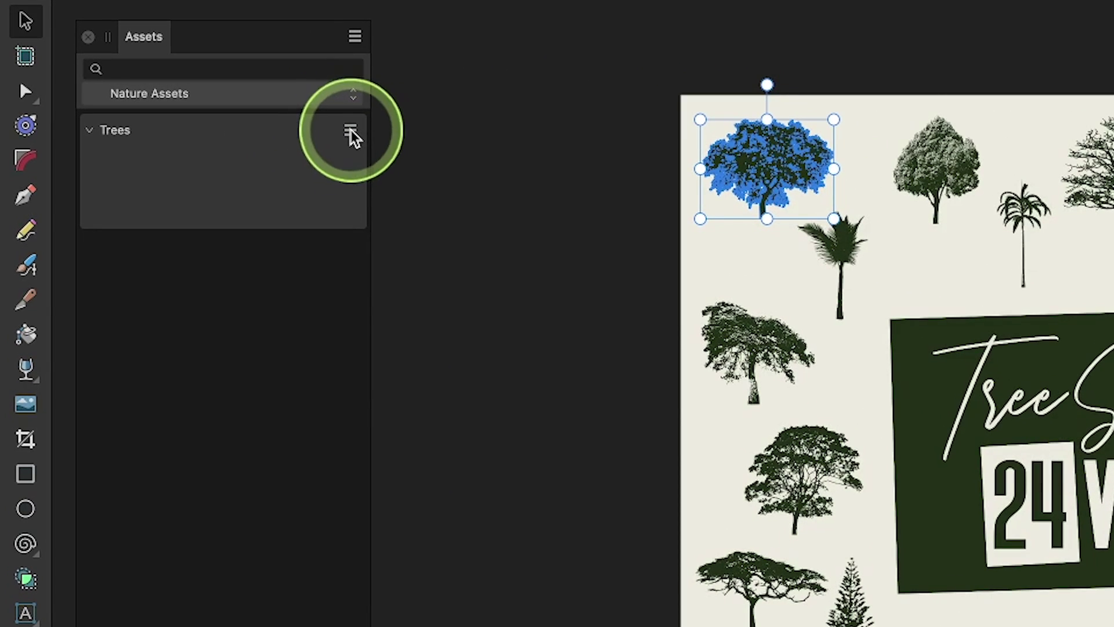
pyautogui.click(175, 116)
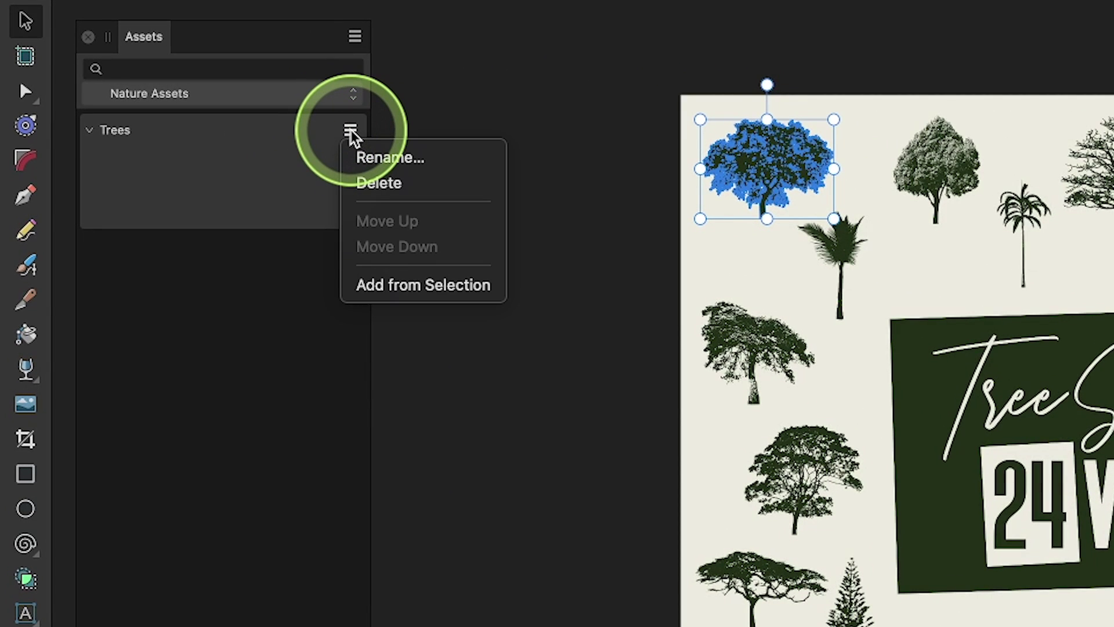
pyautogui.click(381, 281)
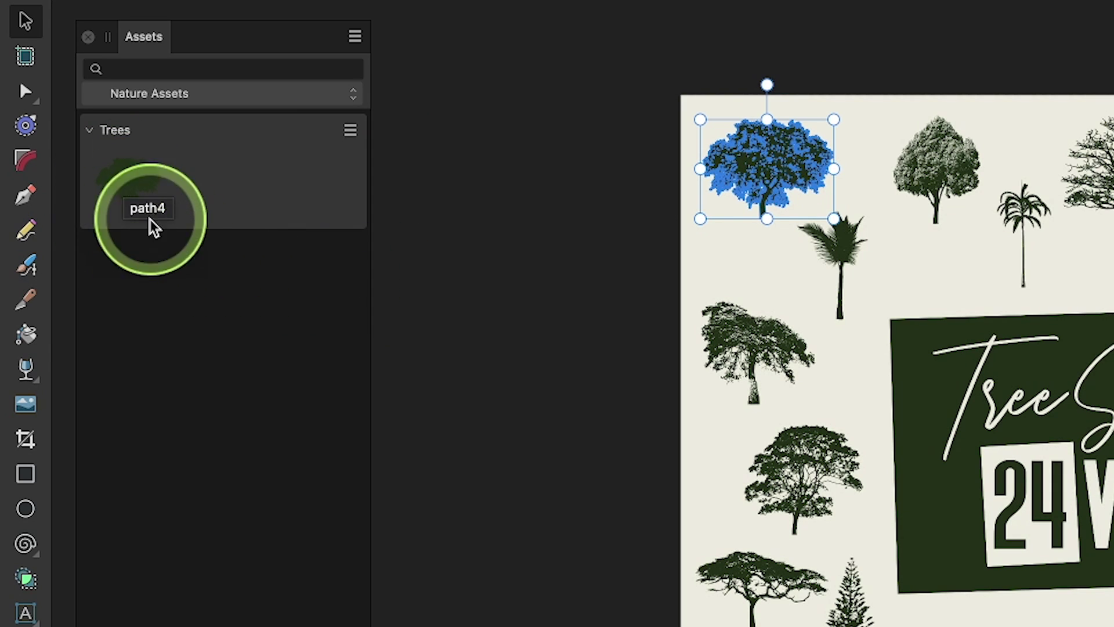
pyautogui.moveTo(153, 173); pyautogui.dragTo(658, 286)
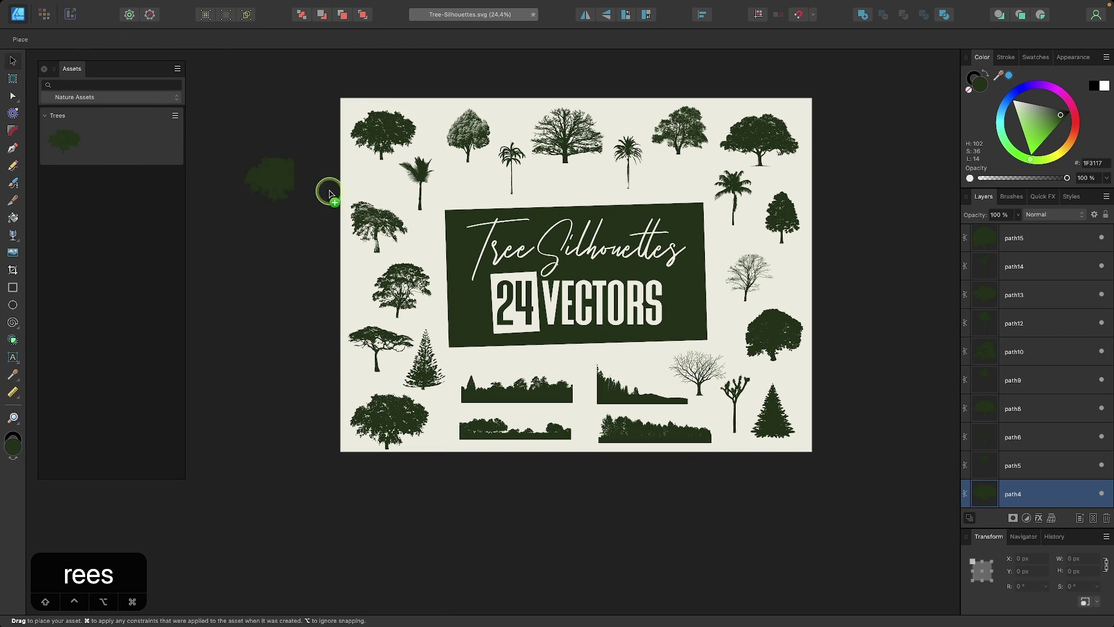
pyautogui.moveTo(479, 247); pyautogui.dragTo(414, 238)
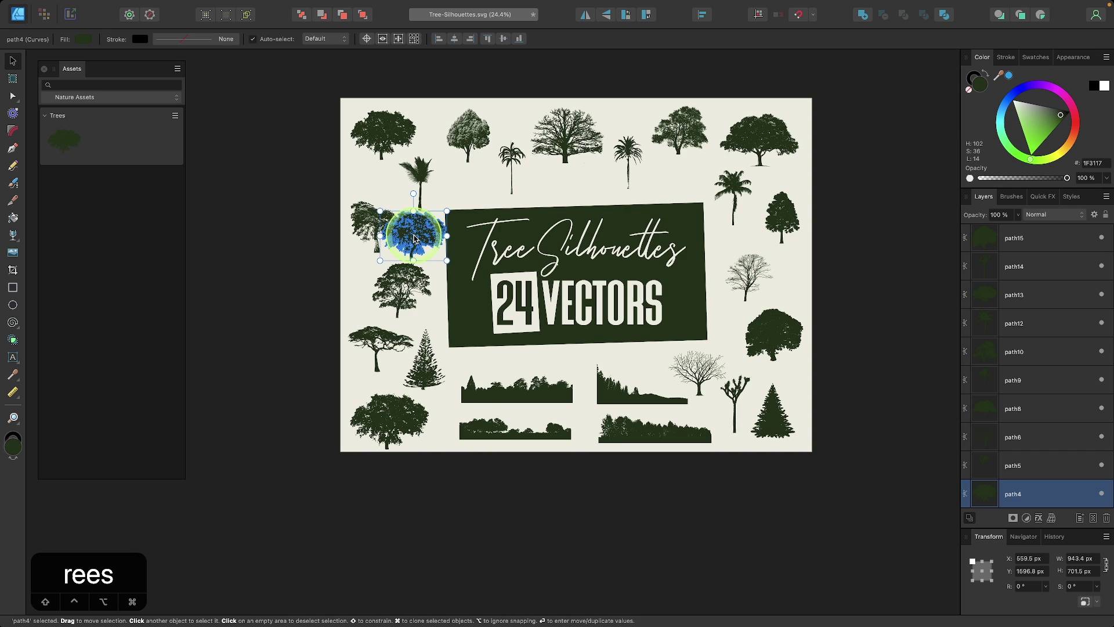
pyautogui.press('Delete')
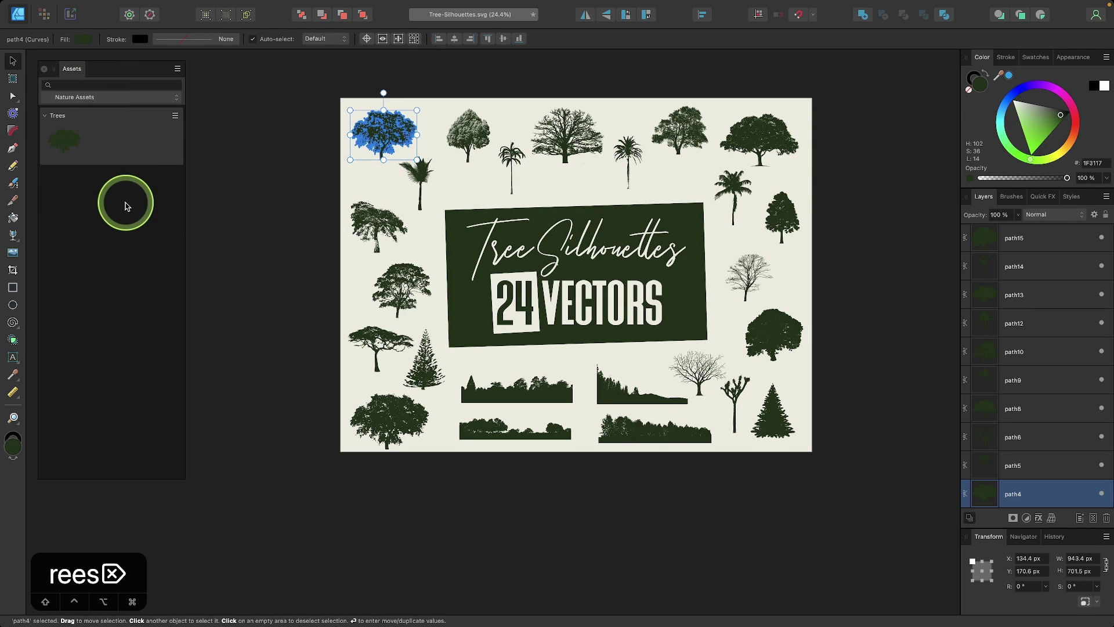
# - Select the left-side and bottom-row tree silhouettes, including the acacia
pyautogui.click(375, 227)
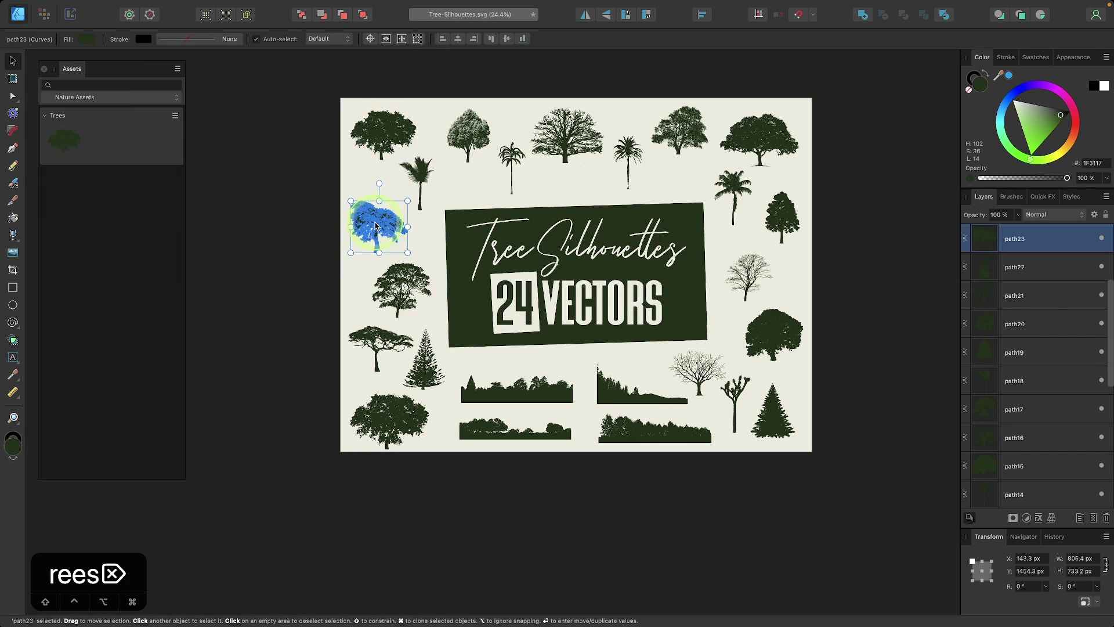
pyautogui.keyDown('shift'); pyautogui.click(401, 288); pyautogui.keyUp('shift')
pyautogui.keyDown('shift'); pyautogui.click(388, 347); pyautogui.keyUp('shift')
pyautogui.keyDown('shift'); pyautogui.click(423, 372); pyautogui.keyUp('shift')
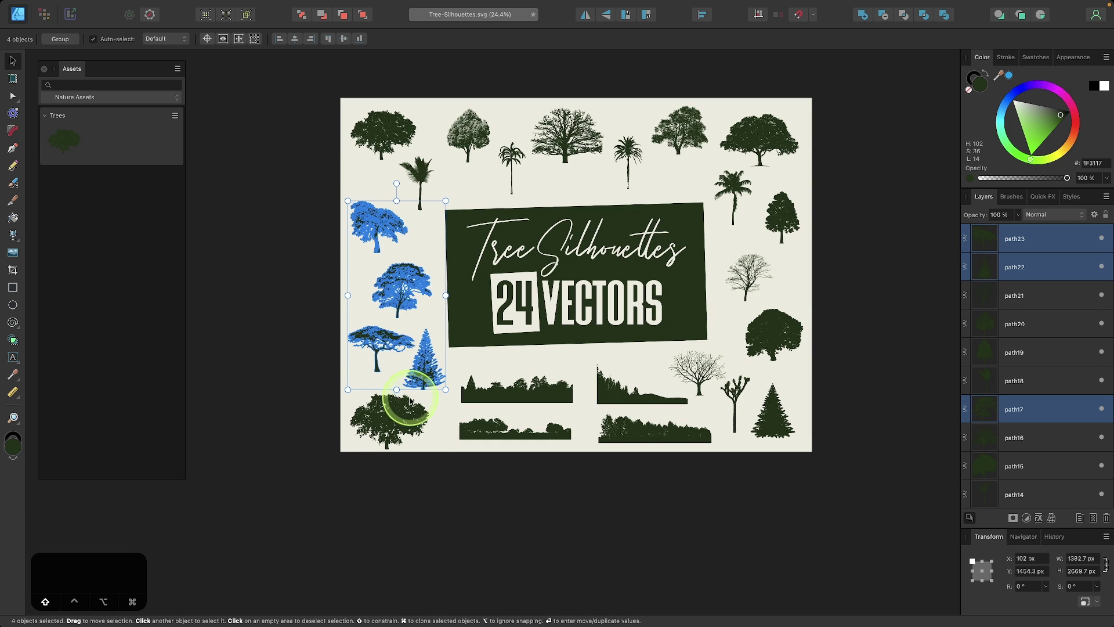
pyautogui.keyDown('shift'); pyautogui.click(395, 421); pyautogui.keyUp('shift')
pyautogui.keyDown('shift'); pyautogui.click(517, 392); pyautogui.keyUp('shift')
pyautogui.keyDown('shift'); pyautogui.click(515, 431); pyautogui.keyUp('shift')
pyautogui.keyDown('shift'); pyautogui.click(638, 392); pyautogui.keyUp('shift')
pyautogui.keyDown('shift'); pyautogui.click(655, 432); pyautogui.keyUp('shift')
pyautogui.keyDown('shift'); pyautogui.click(719, 380); pyautogui.keyUp('shift')
# - Add the right-side and top-row silhouettes to the selection and add all to Trees
pyautogui.keyDown('shift'); pyautogui.click(734, 401); pyautogui.keyUp('shift')
pyautogui.keyDown('shift'); pyautogui.click(775, 333); pyautogui.keyUp('shift')
pyautogui.keyDown('shift'); pyautogui.click(749, 272); pyautogui.keyUp('shift')
pyautogui.keyDown('shift'); pyautogui.click(782, 215); pyautogui.keyUp('shift')
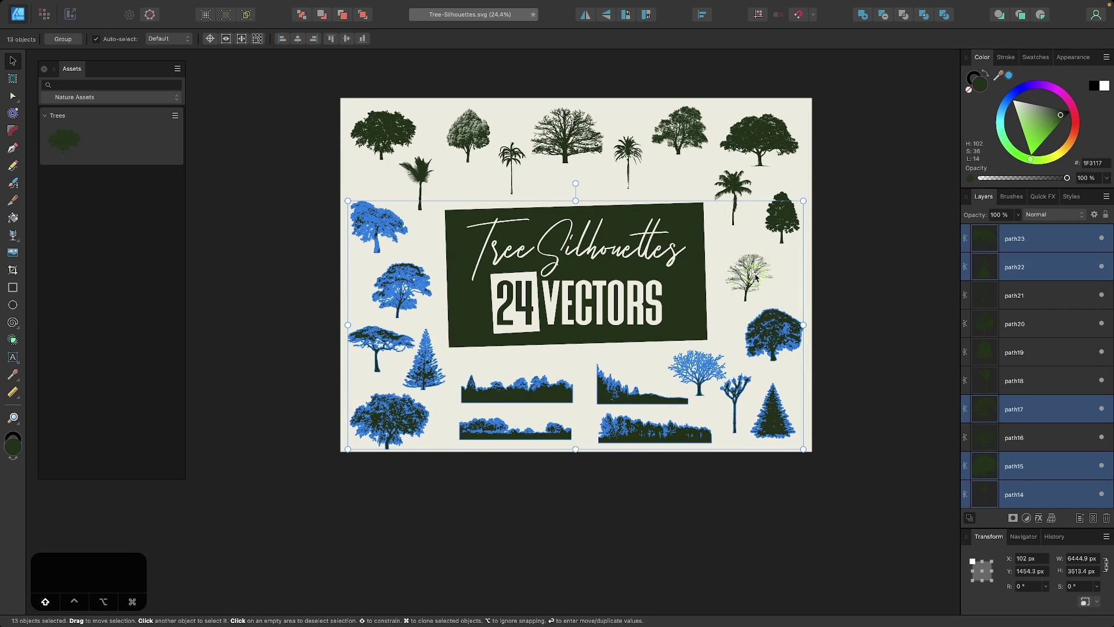
pyautogui.keyDown('shift'); pyautogui.click(760, 140); pyautogui.keyUp('shift')
pyautogui.keyDown('shift'); pyautogui.click(679, 128); pyautogui.keyUp('shift')
pyautogui.keyDown('shift'); pyautogui.click(566, 134); pyautogui.keyUp('shift')
pyautogui.keyDown('shift'); pyautogui.click(423, 180); pyautogui.keyUp('shift')
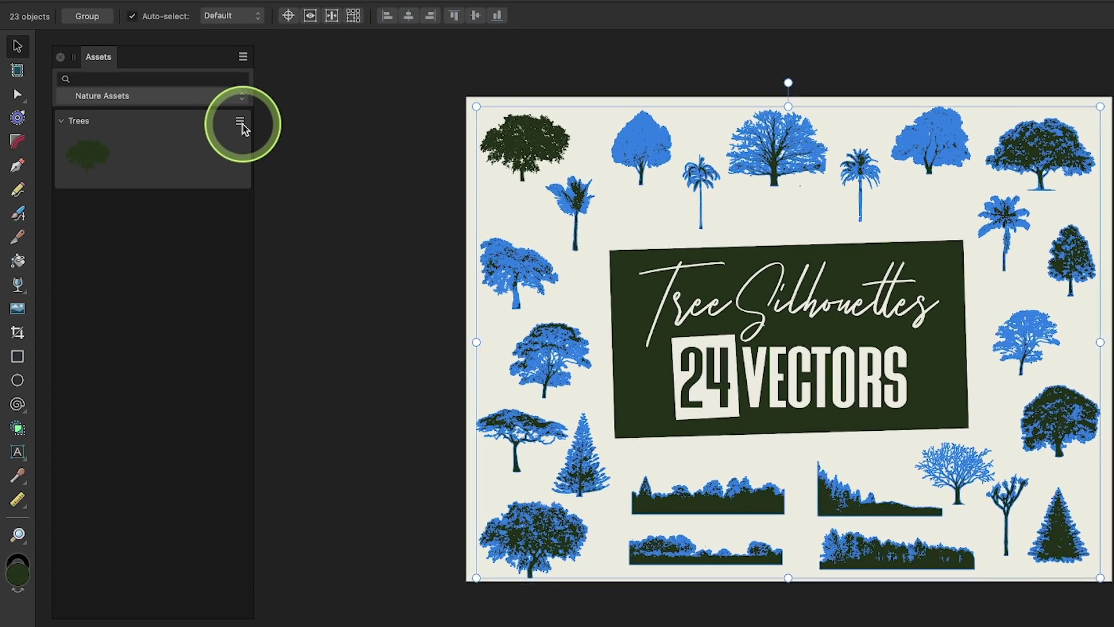
pyautogui.click(175, 116)
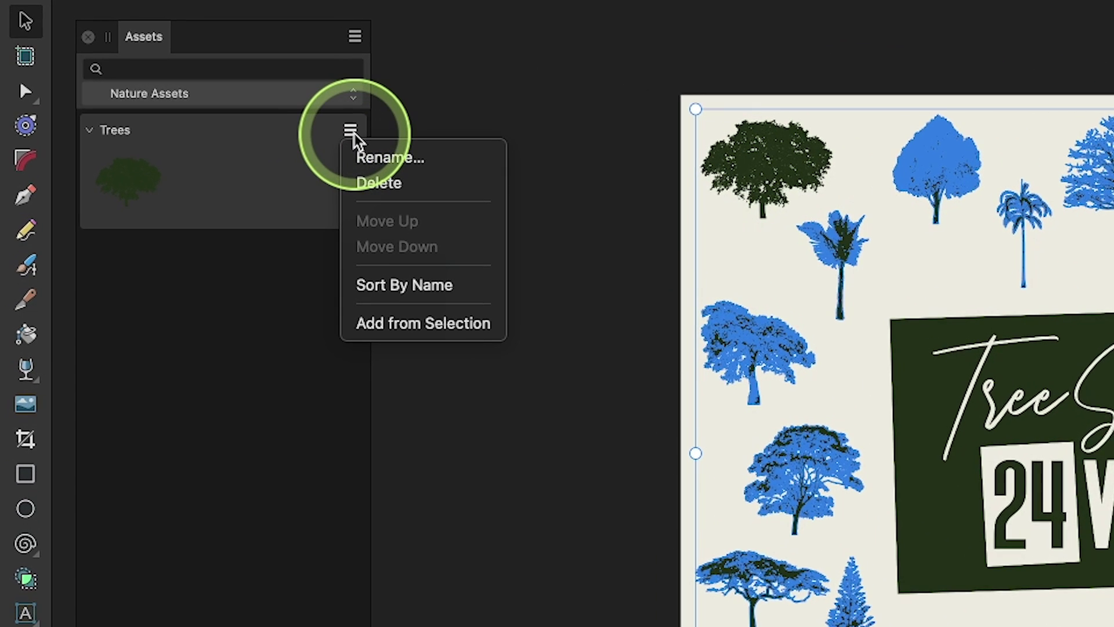
pyautogui.click(392, 316)
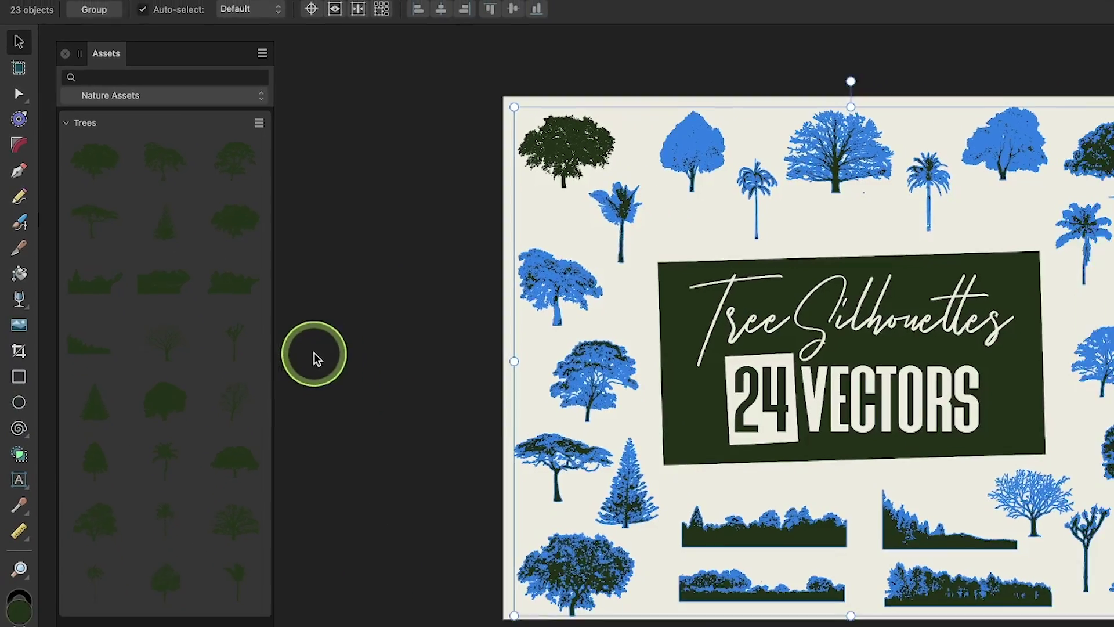
# - Deselect the silhouettes and delete the duplicate path4 tree asset
pyautogui.click(314, 358)
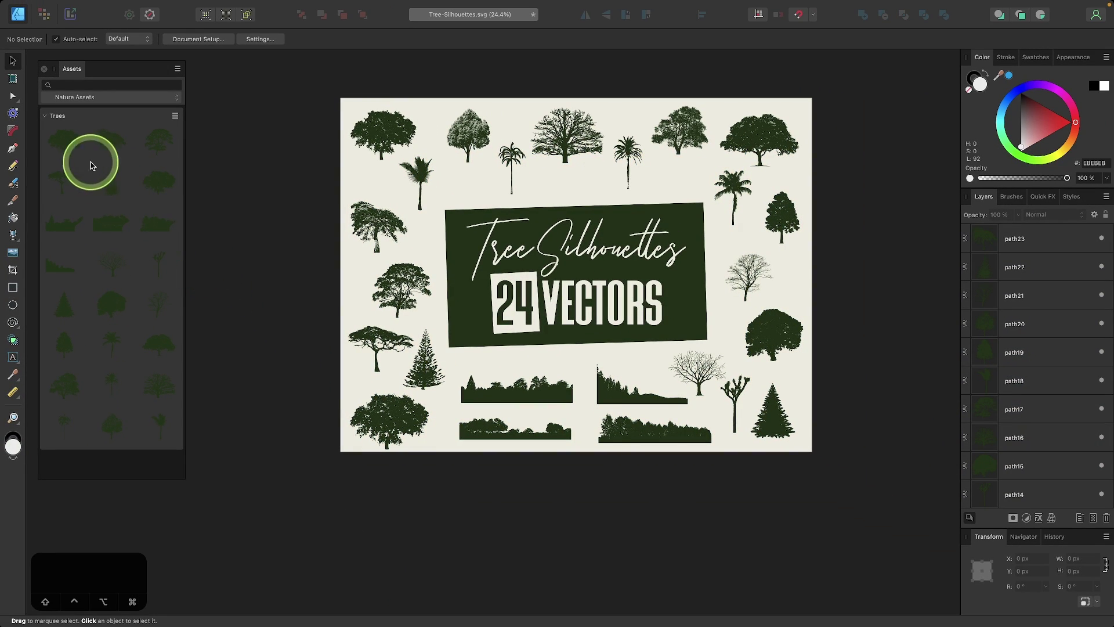
pyautogui.rightClick(67, 142)
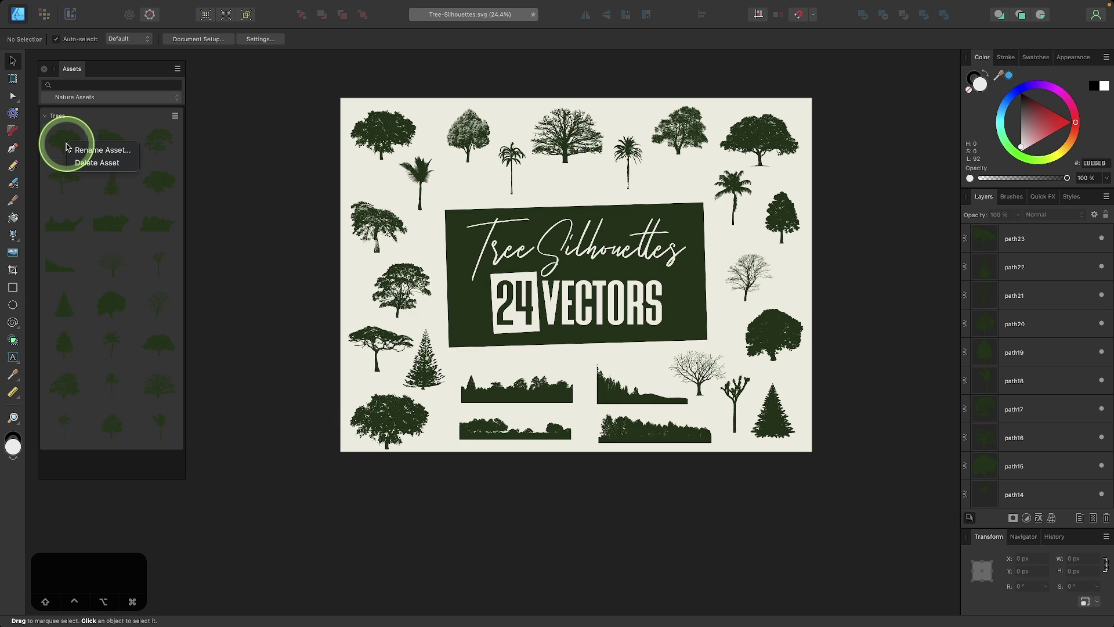
pyautogui.click(93, 162)
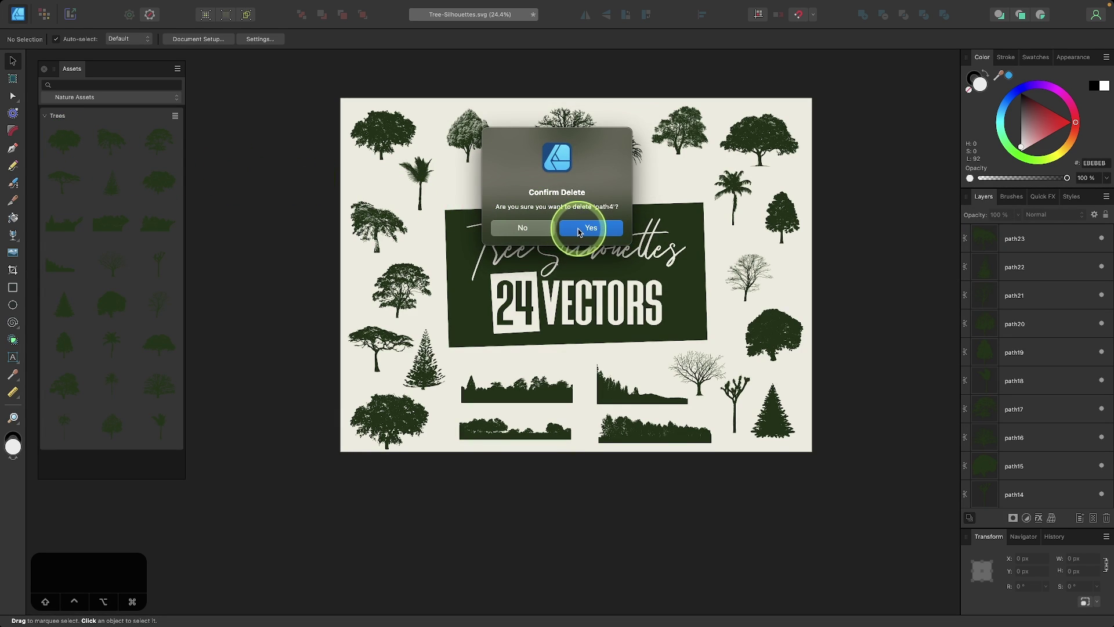
pyautogui.click(590, 228)
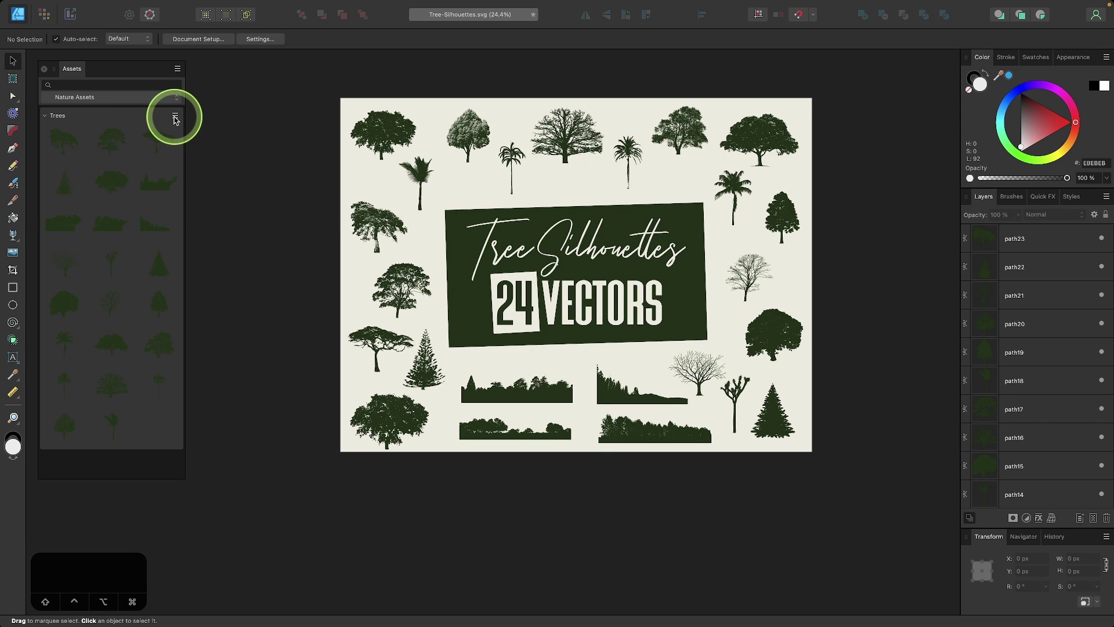
# - Delete the Trees subcategory
pyautogui.click(175, 117)
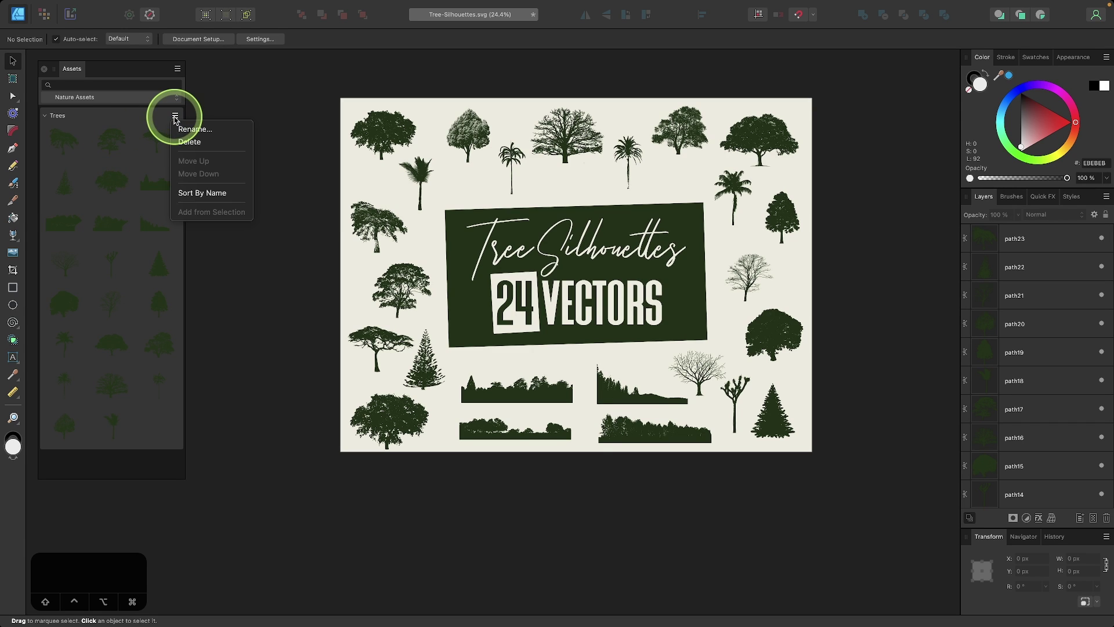
pyautogui.click(187, 144)
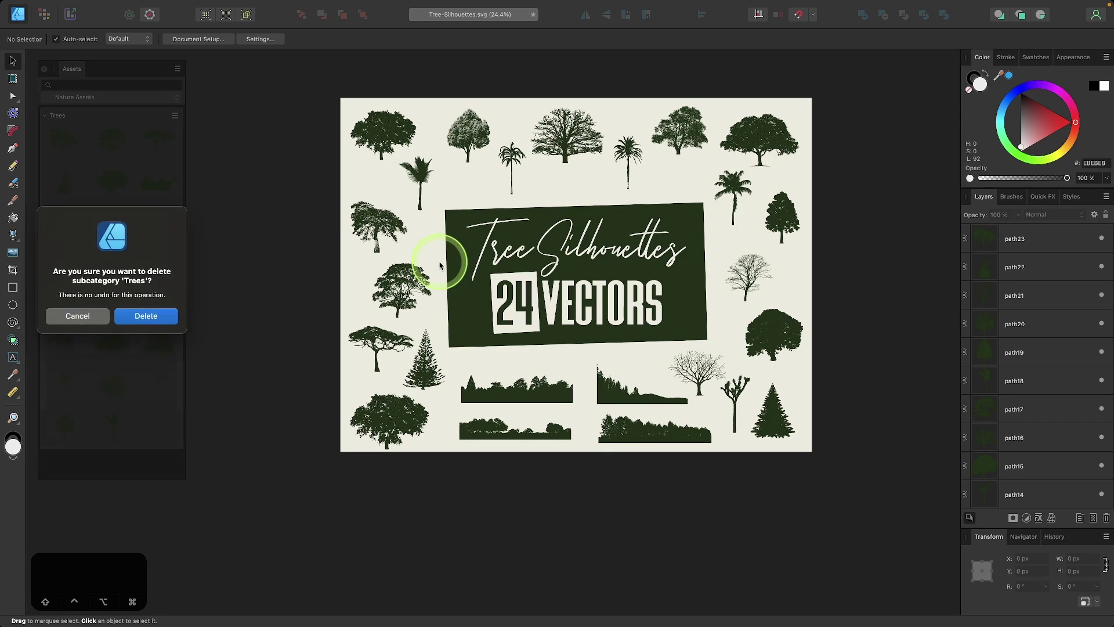
pyautogui.click(147, 314)
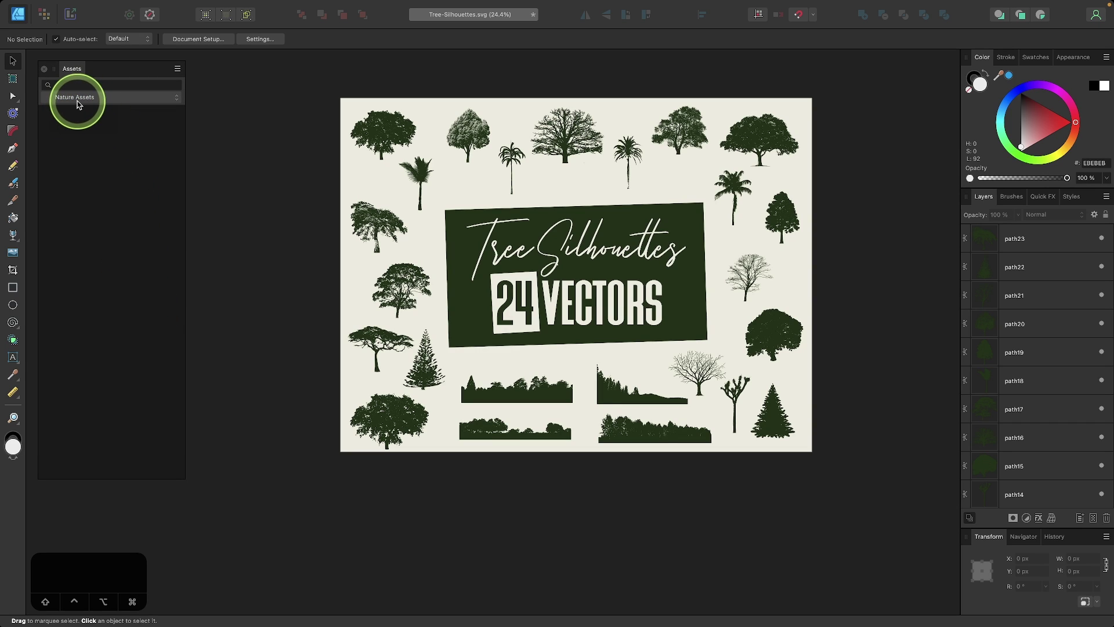
# - Delete the Nature Assets category
pyautogui.click(177, 68)
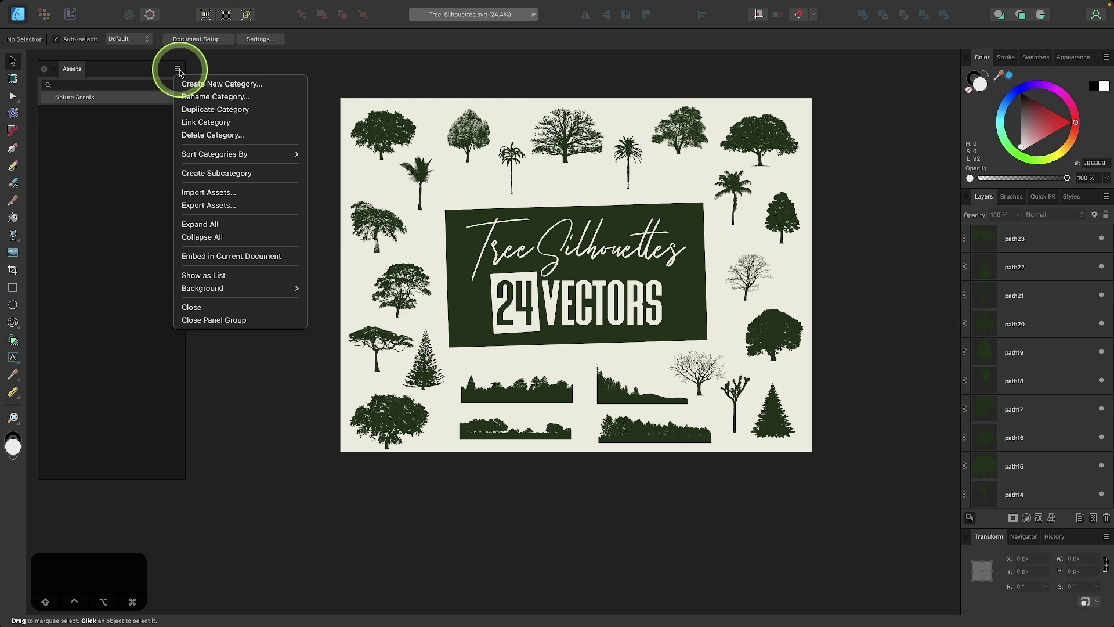
pyautogui.click(213, 134)
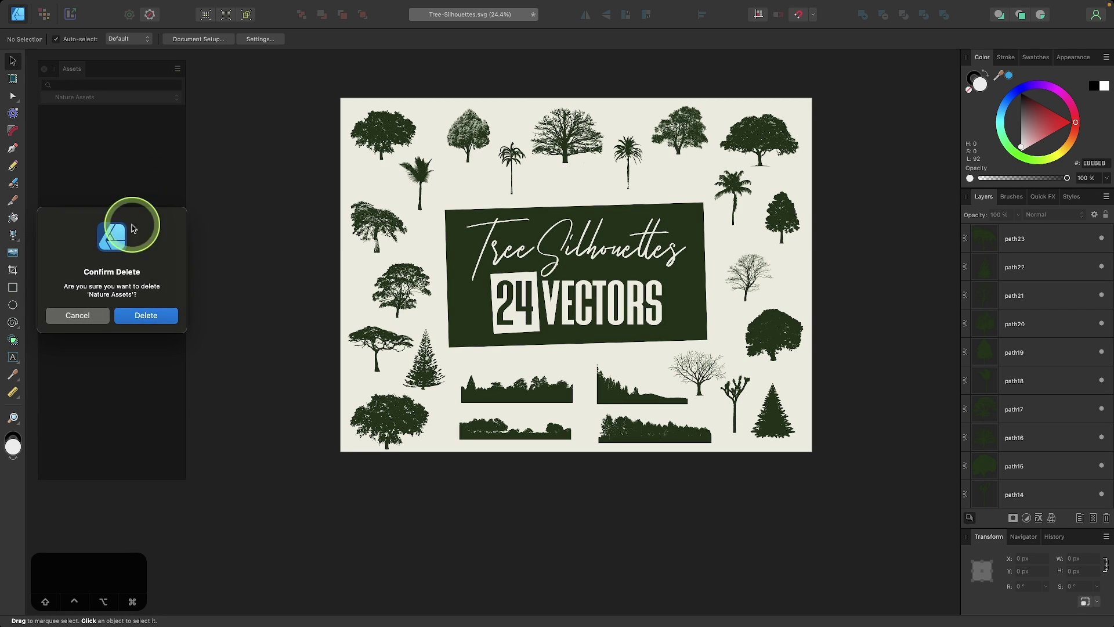
pyautogui.click(156, 316)
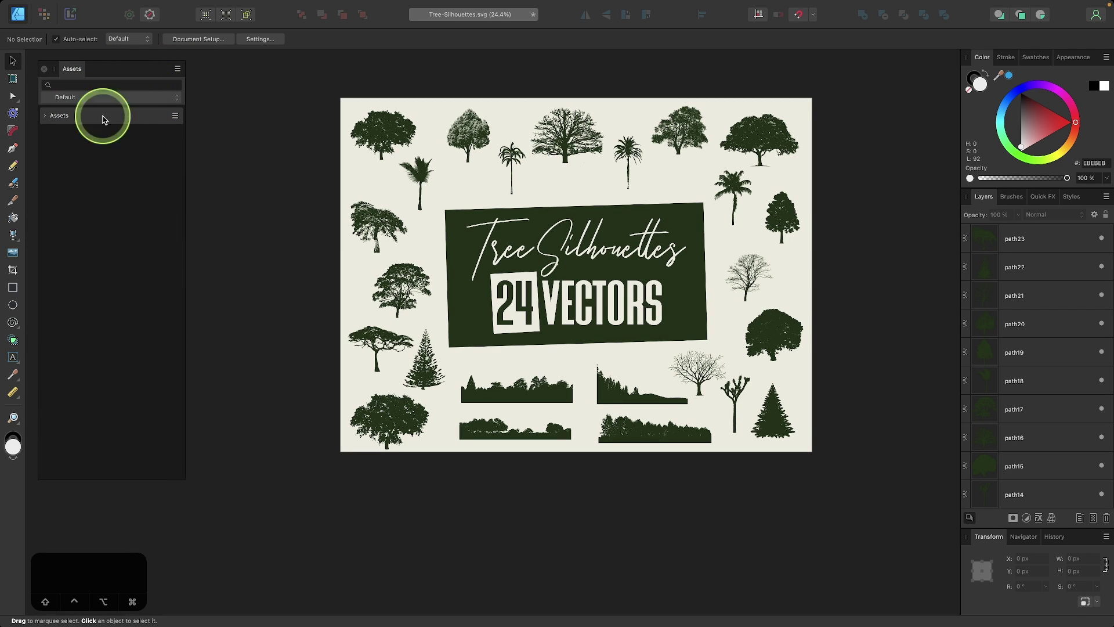